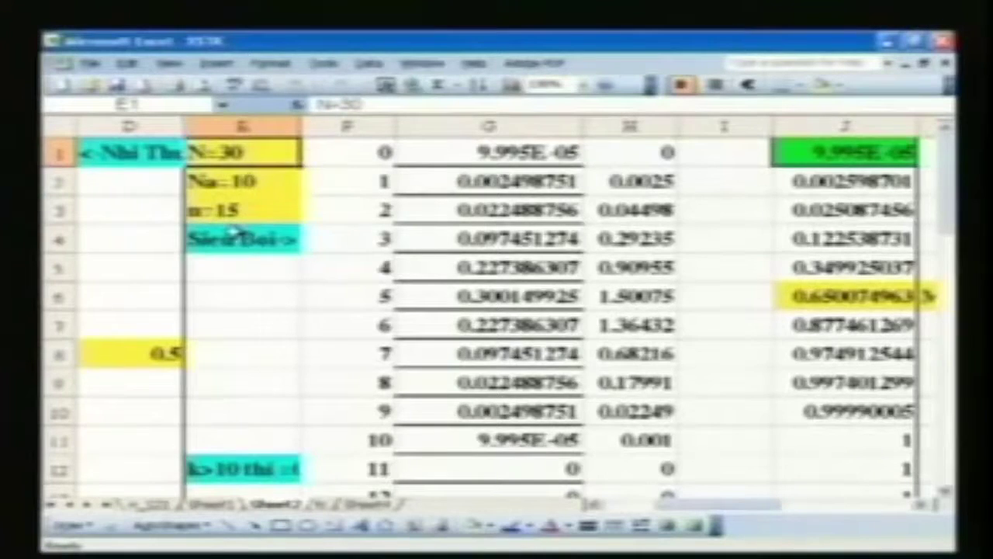
# Step: Examine the hypergeometric setup: parameters N, Na and n, the embedded F(x) equation, and the x values from F1 to F16
pyautogui.scroll(-2, 233, 230)
pyautogui.scroll(1, 233, 229)
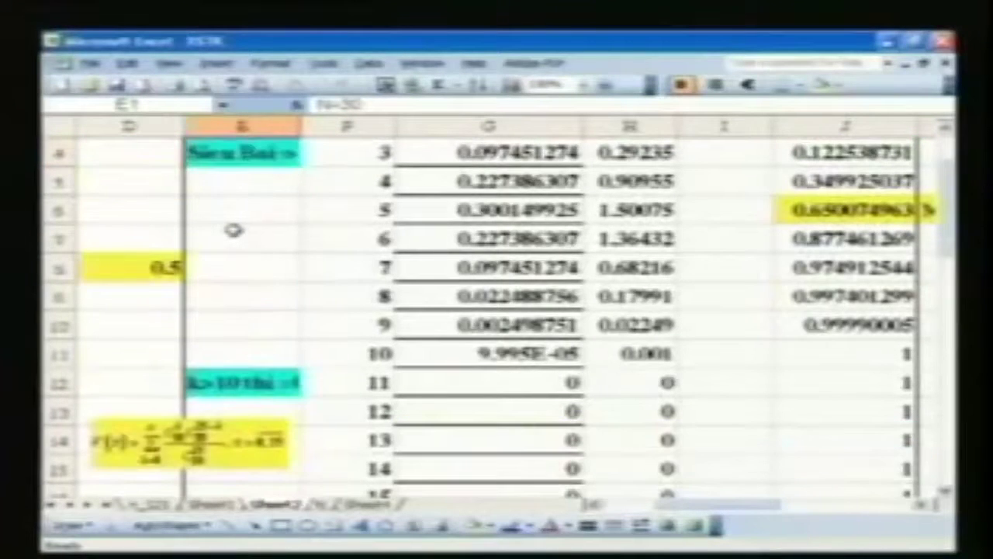
pyautogui.scroll(-1, 233, 228)
pyautogui.click(149, 359)
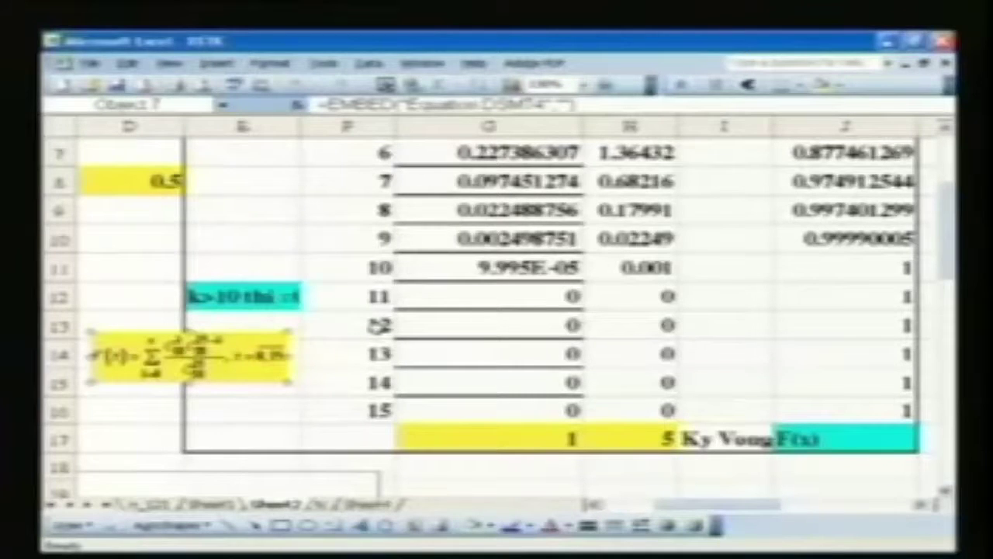
pyautogui.scroll(2, 378, 326)
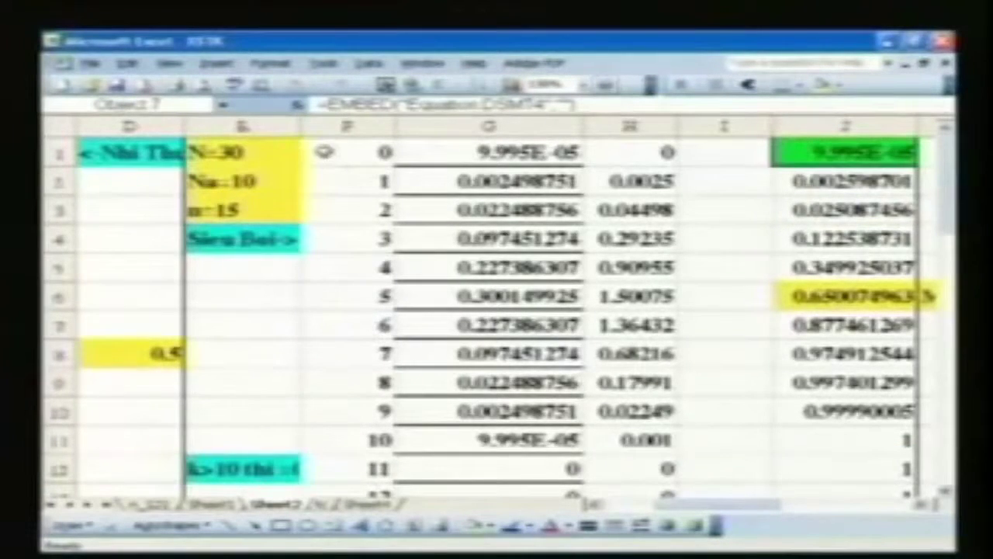
pyautogui.click(342, 152)
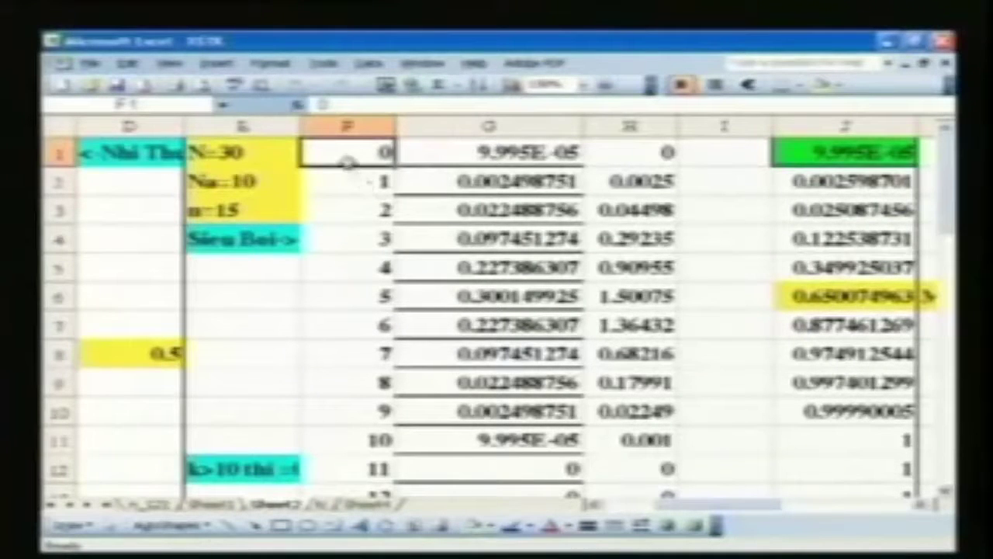
pyautogui.scroll(-3, 365, 181)
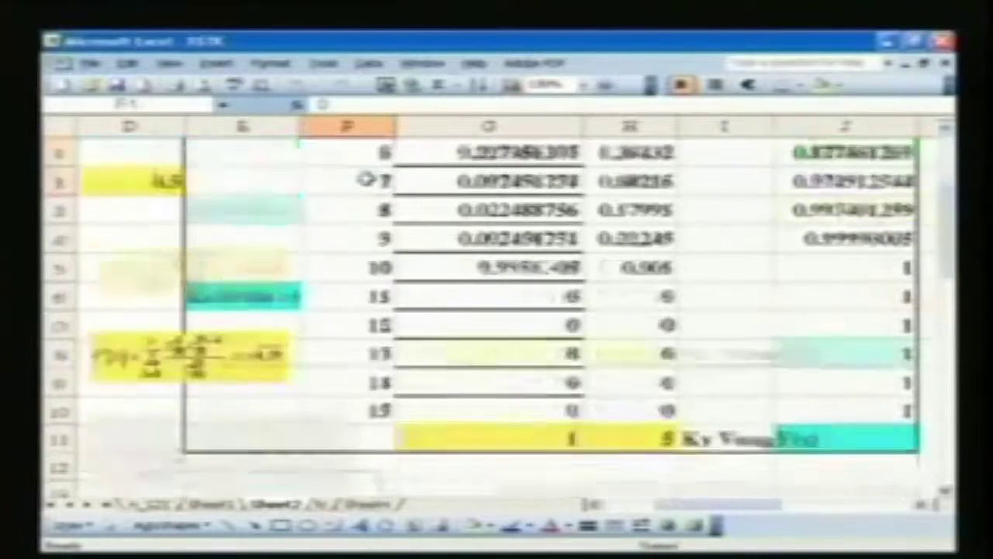
pyautogui.click(360, 326)
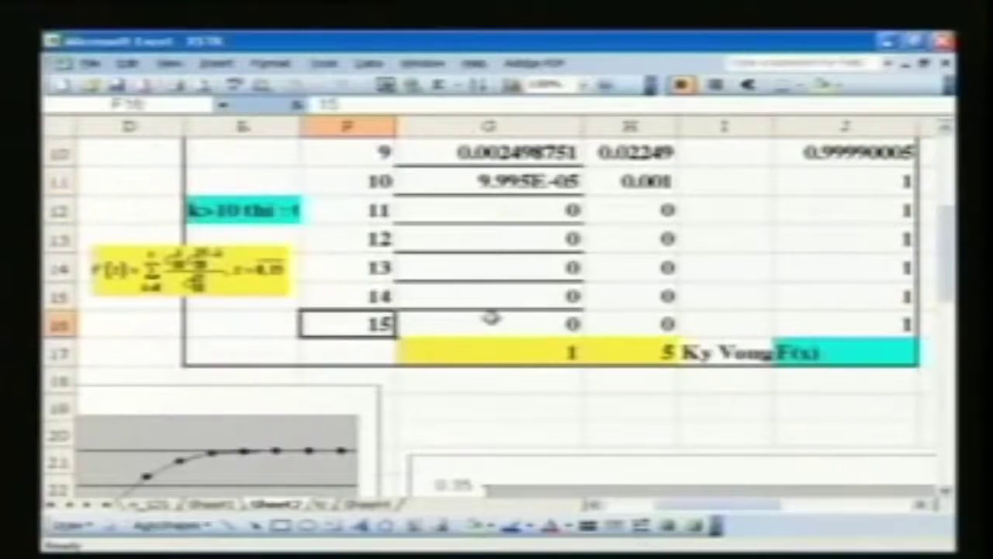
pyautogui.scroll(3, 490, 318)
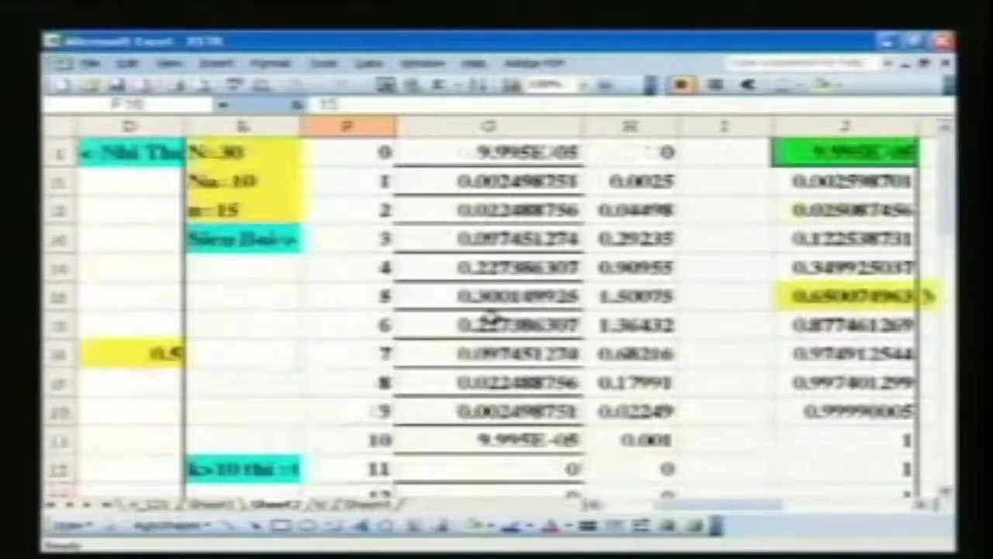
# Step: Inspect G1's probability formula =COMBIN(10,F1)*COMBIN(20,15-F1)/COMBIN(30,15) and fill it down through G16
pyautogui.click(466, 159)
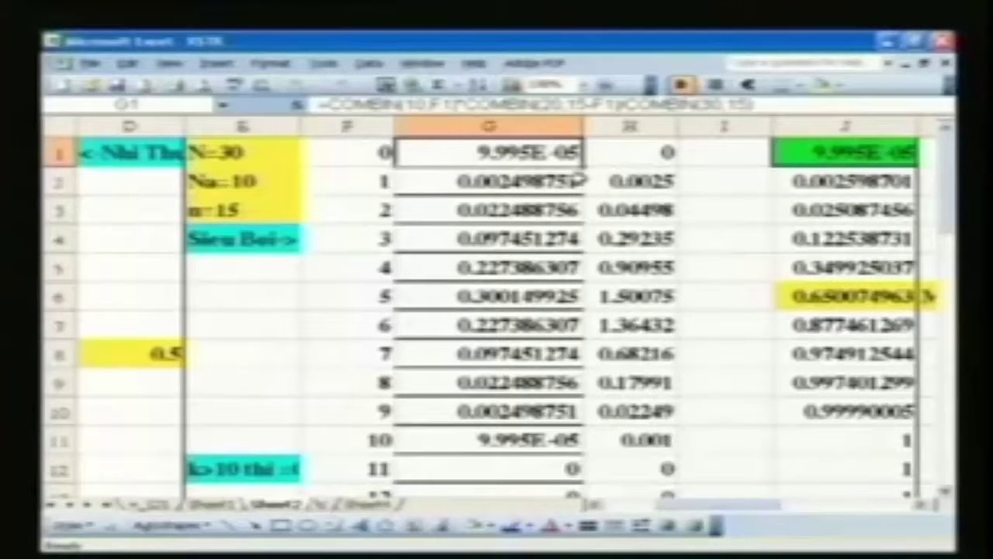
pyautogui.press('F2')
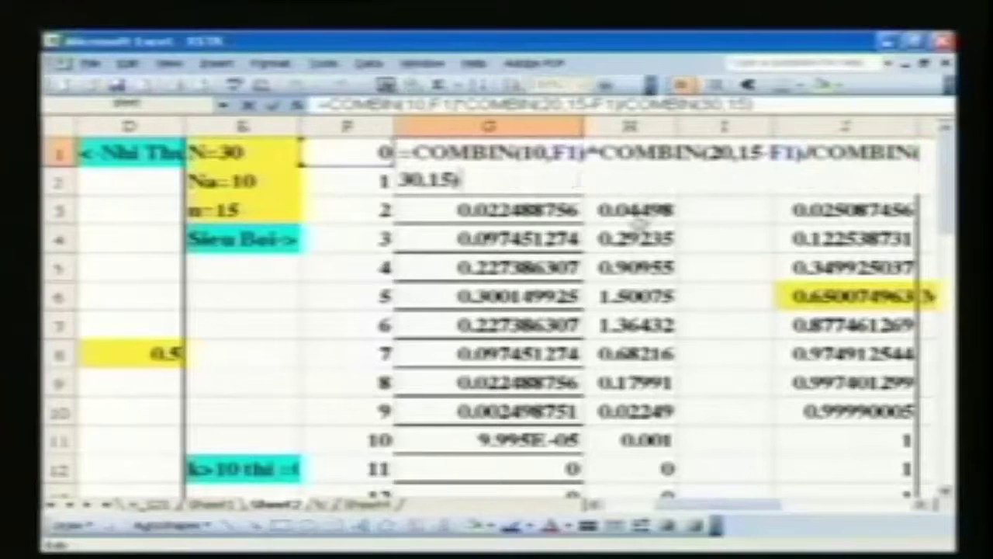
pyautogui.click(925, 503)
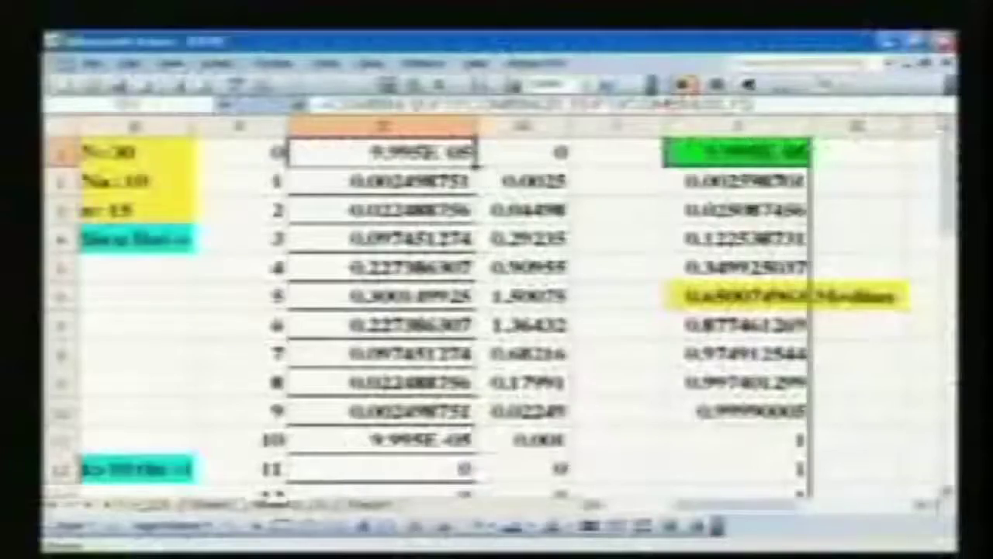
pyautogui.moveTo(475, 163); pyautogui.dragTo(470, 236)
pyautogui.scroll(4, 470, 359)
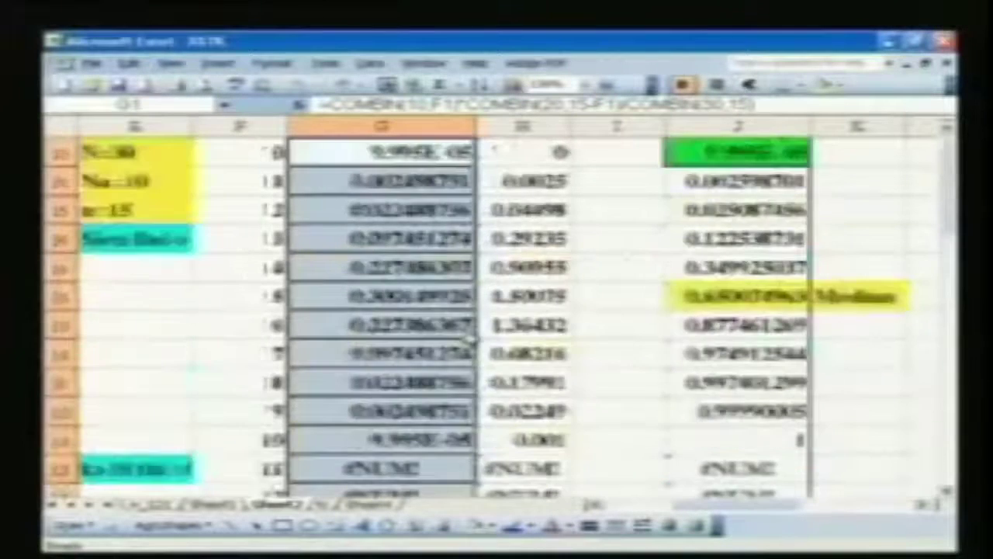
pyautogui.scroll(-4, 471, 339)
pyautogui.scroll(1, 496, 310)
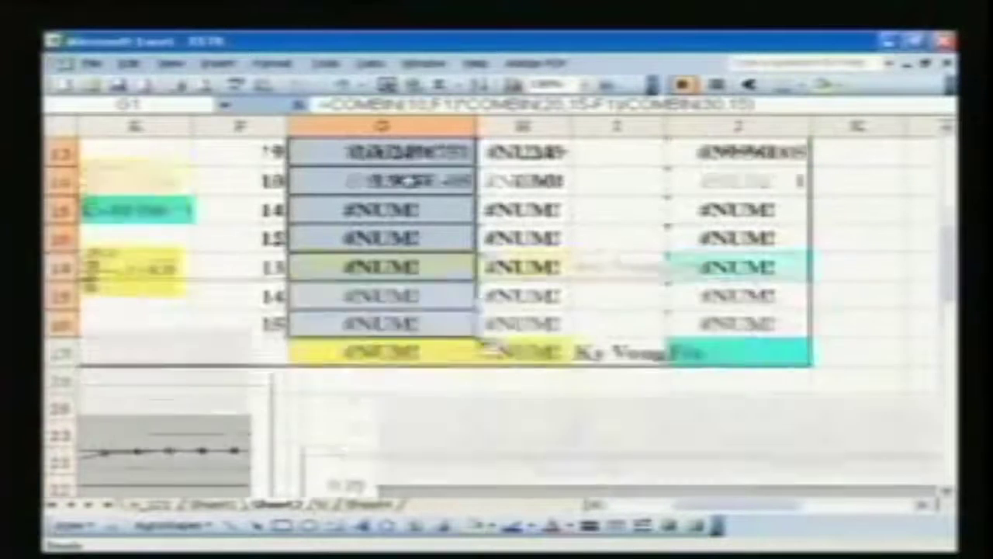
# Step: Enter 0 as the probability in G12 and fill it down through G16
pyautogui.click(381, 216)
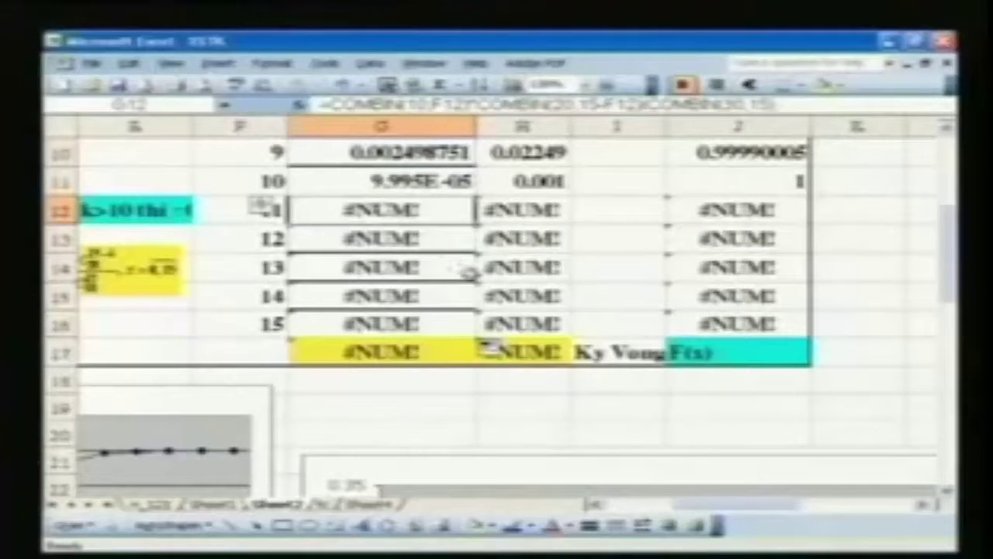
pyautogui.press('Return')
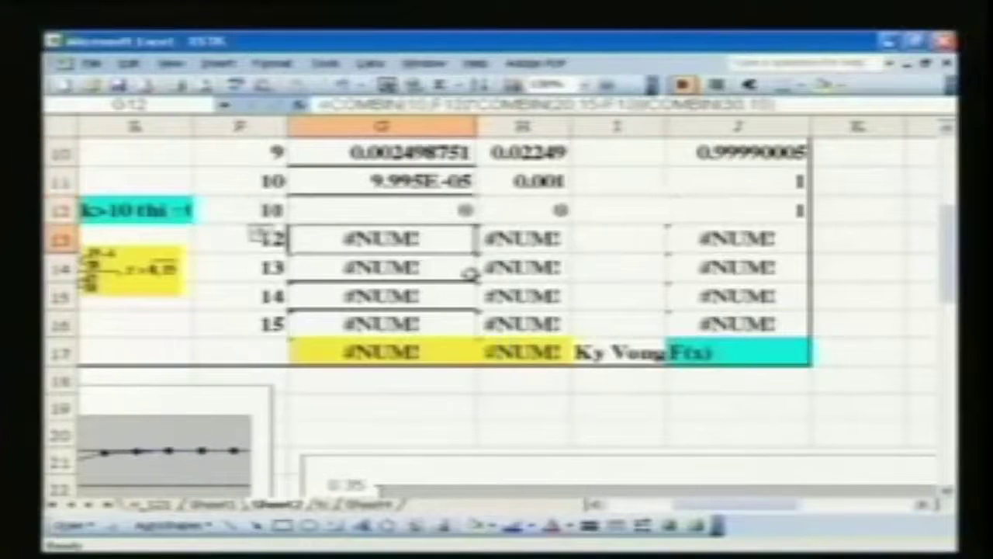
pyautogui.click(425, 209)
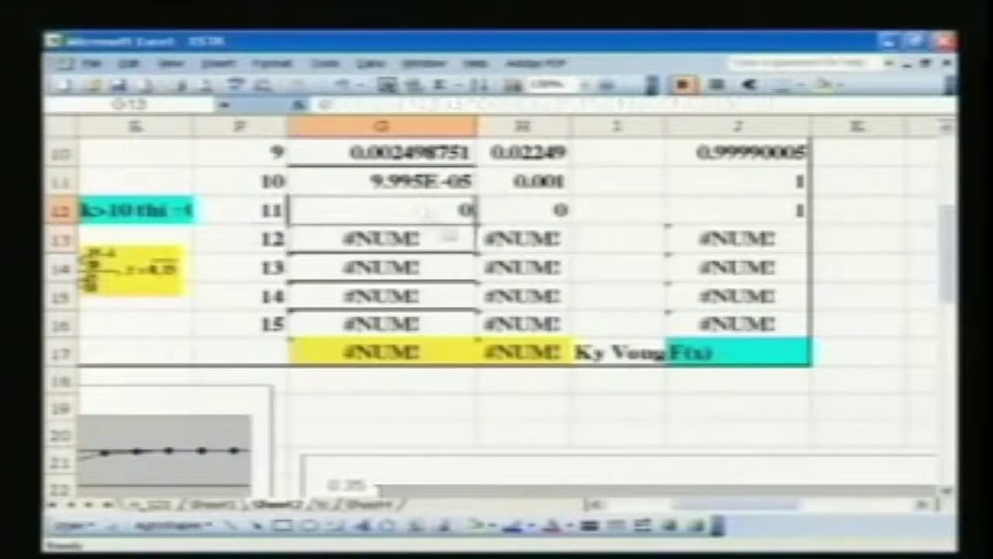
pyautogui.moveTo(475, 224); pyautogui.dragTo(472, 330)
pyautogui.click(401, 374)
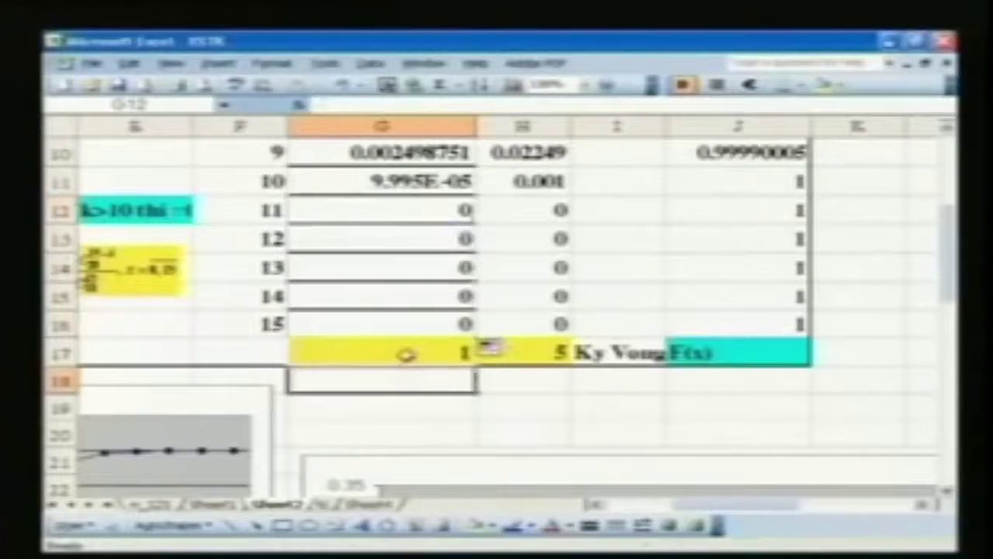
# Step: Inspect the formula in G17 that sums the probabilities of column G
pyautogui.click(401, 351)
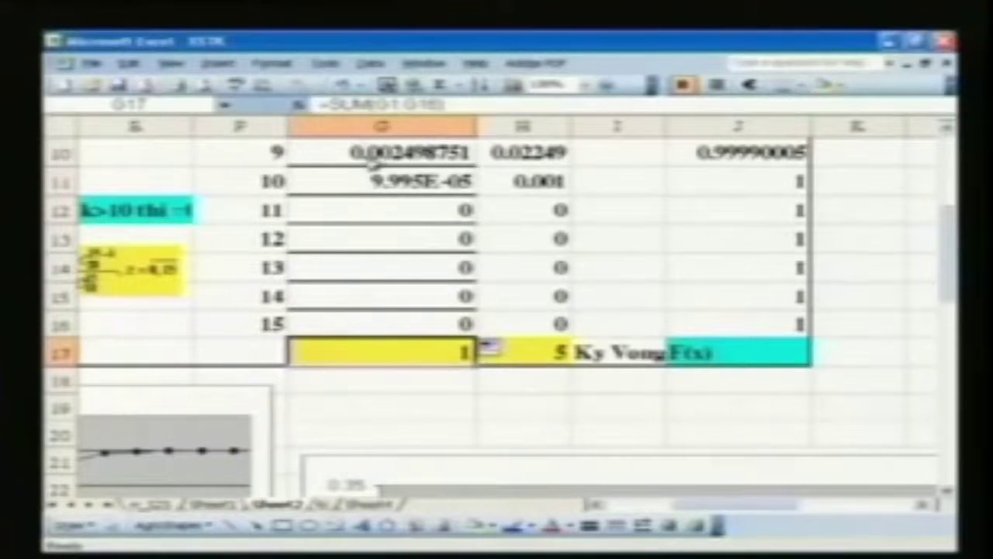
pyautogui.press('F2')
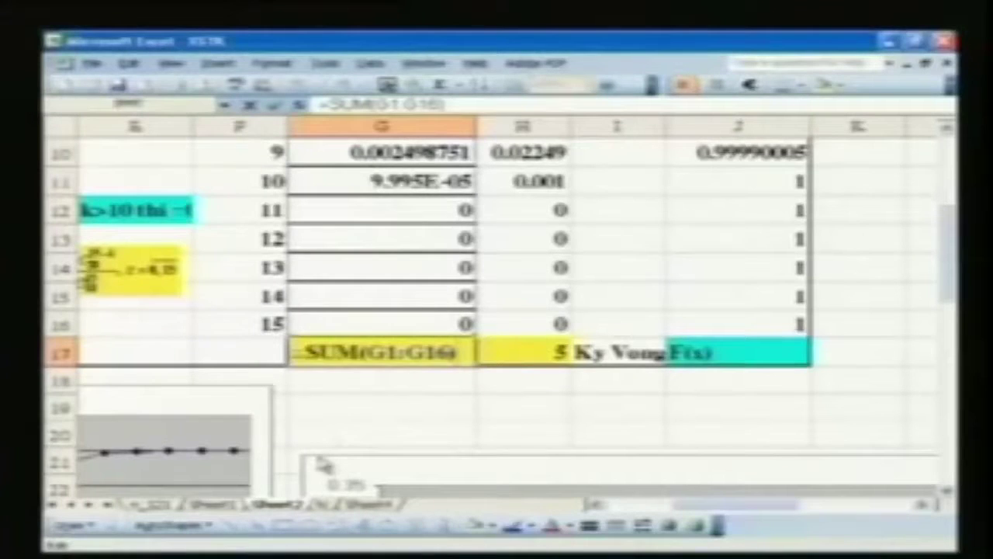
pyautogui.hotkey('ctrl', 'Return')
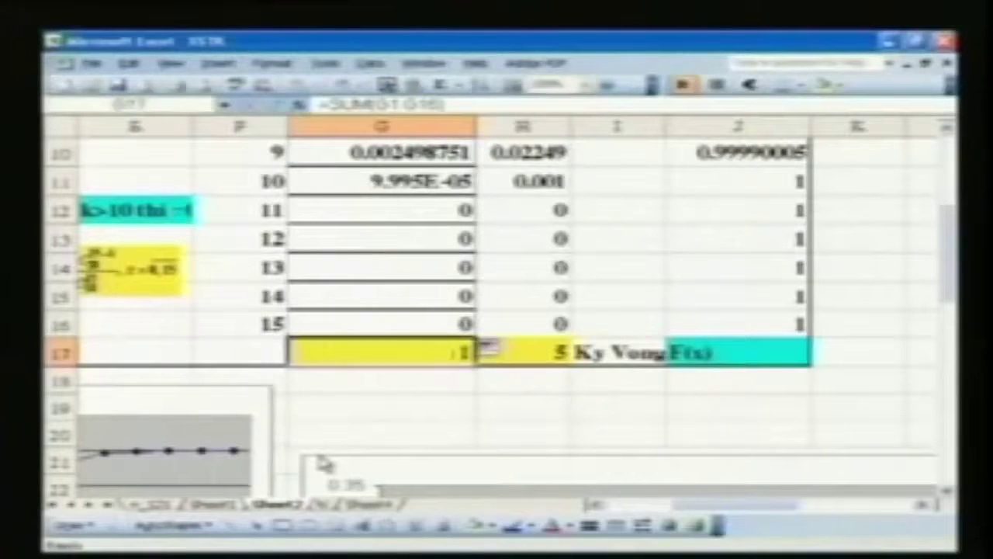
pyautogui.click(401, 390)
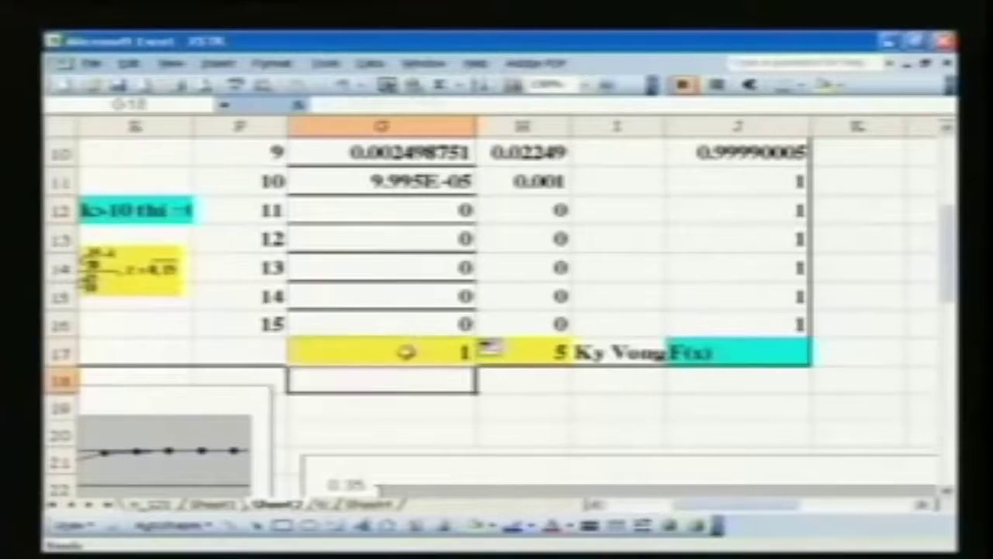
pyautogui.click(405, 351)
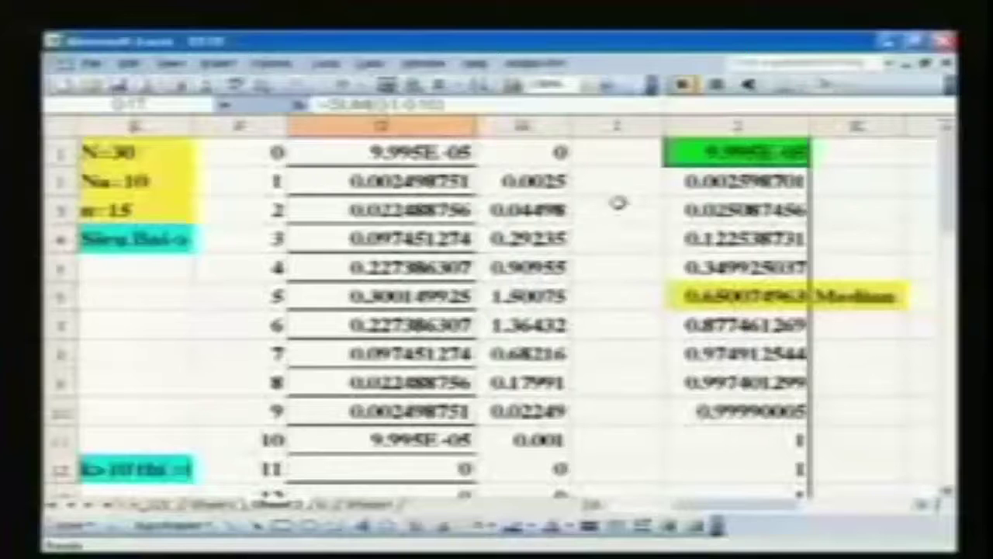
# Step: Check the product formula in H1 and fill the sum formula from G17 across to H17 for the expected value
pyautogui.click(494, 147)
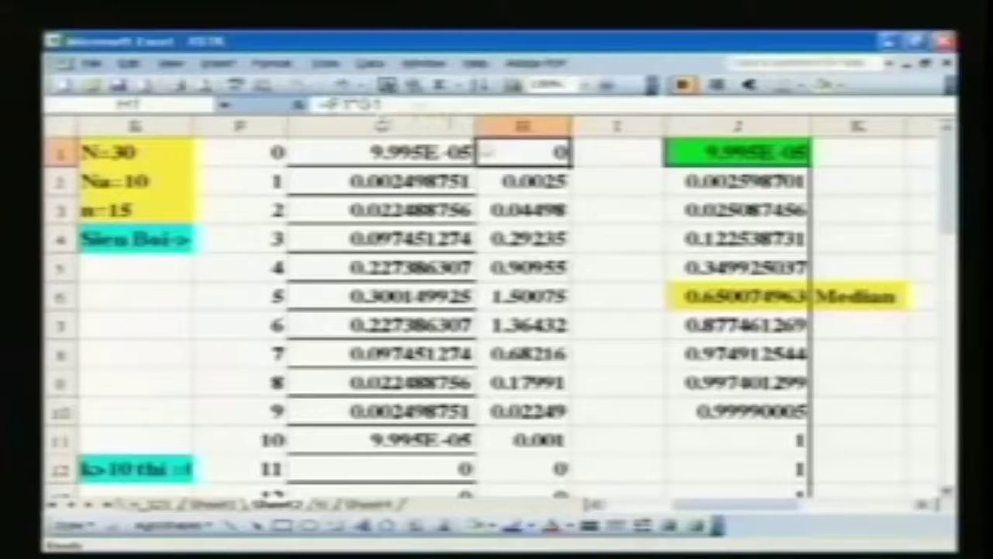
pyautogui.scroll(-3, 518, 158)
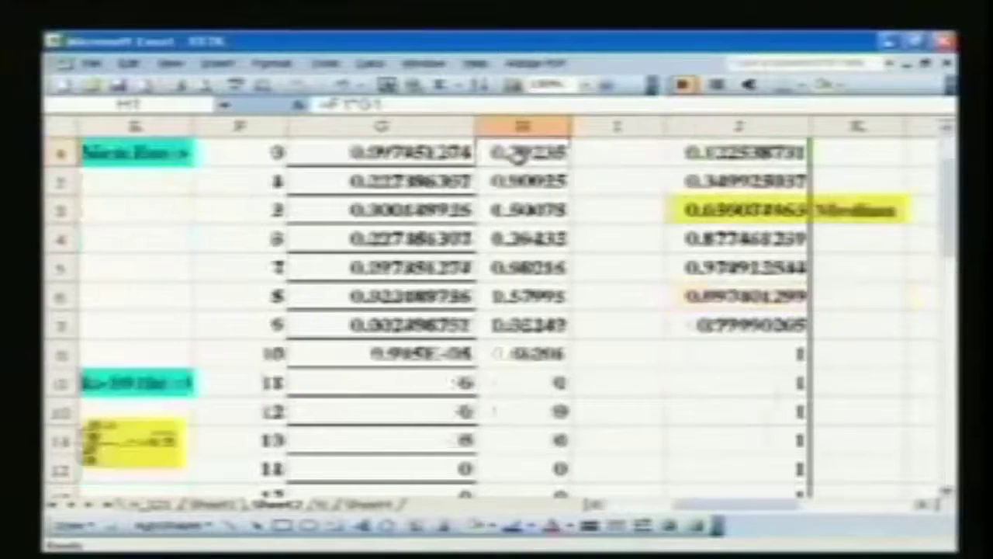
pyautogui.click(526, 353)
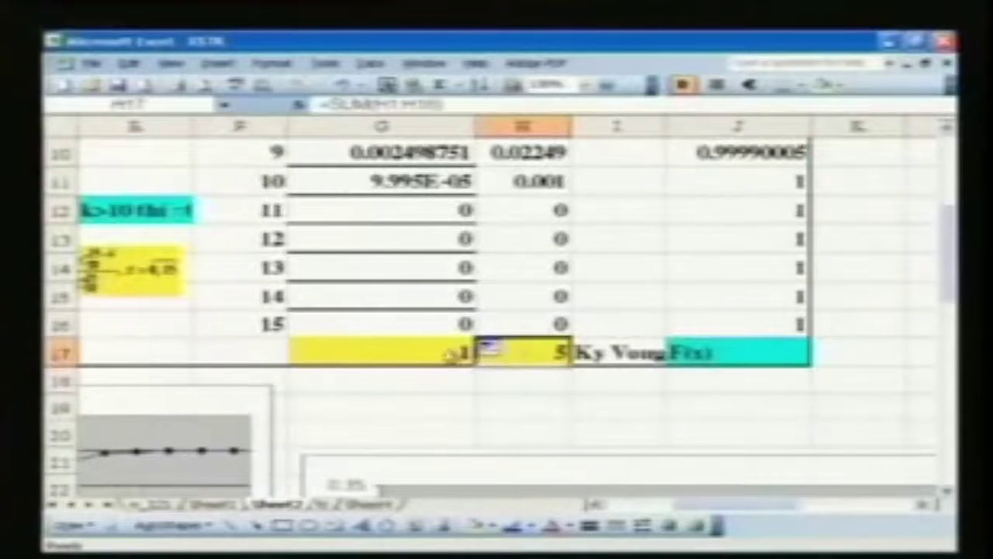
pyautogui.click(457, 353)
pyautogui.moveTo(476, 365); pyautogui.dragTo(552, 395)
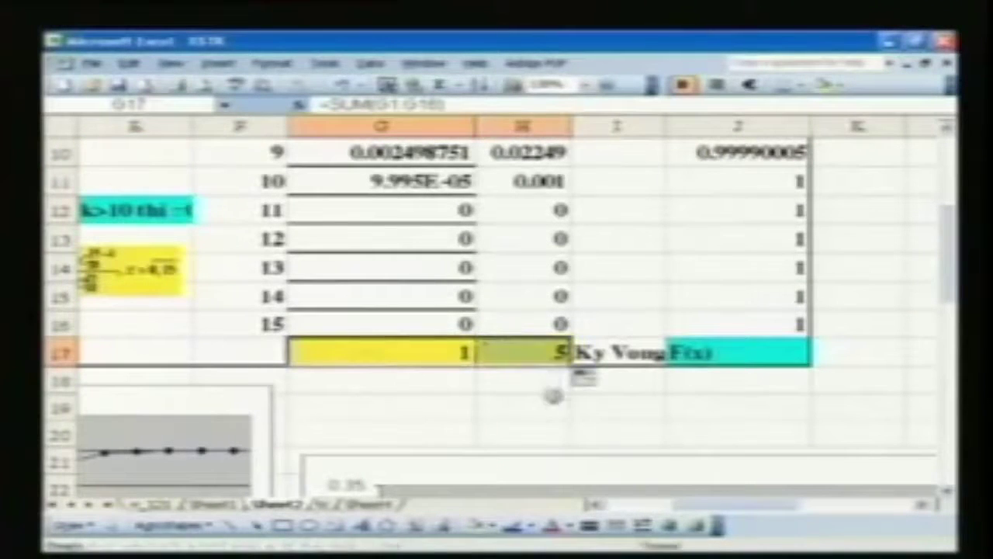
pyautogui.click(543, 355)
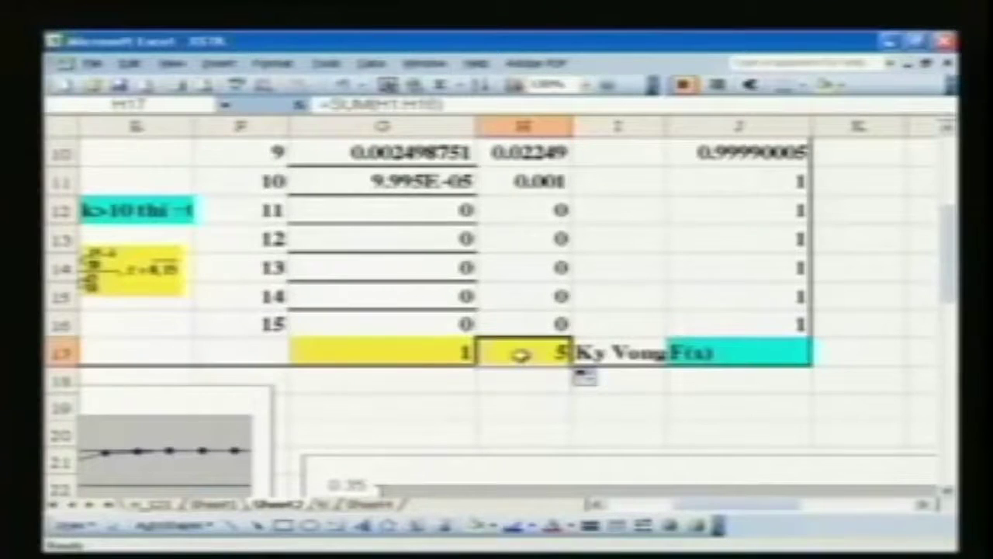
# Step: Examine the x values in F6 and F8 and the cumulative probability marked Median in J6
pyautogui.scroll(3, 520, 354)
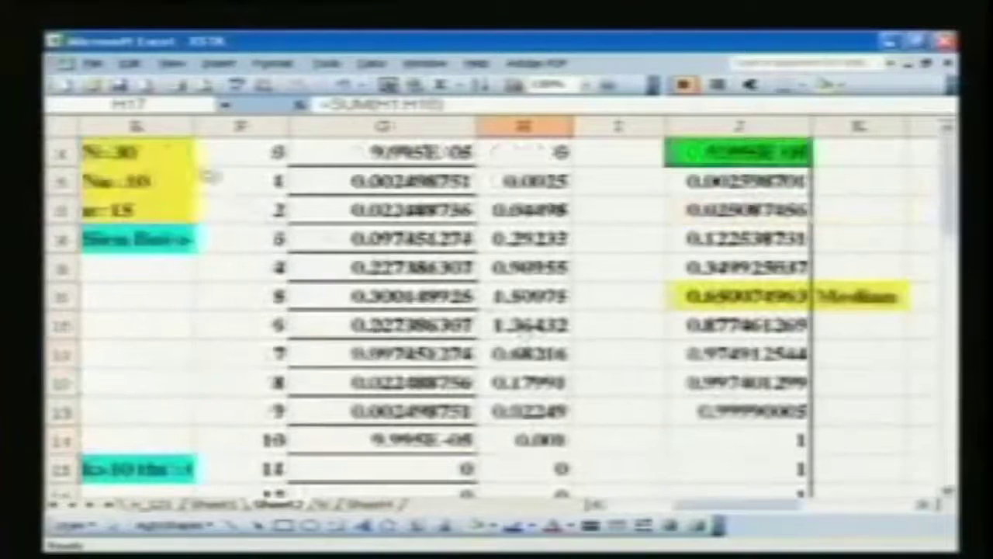
pyautogui.click(261, 293)
pyautogui.scroll(-1, 263, 295)
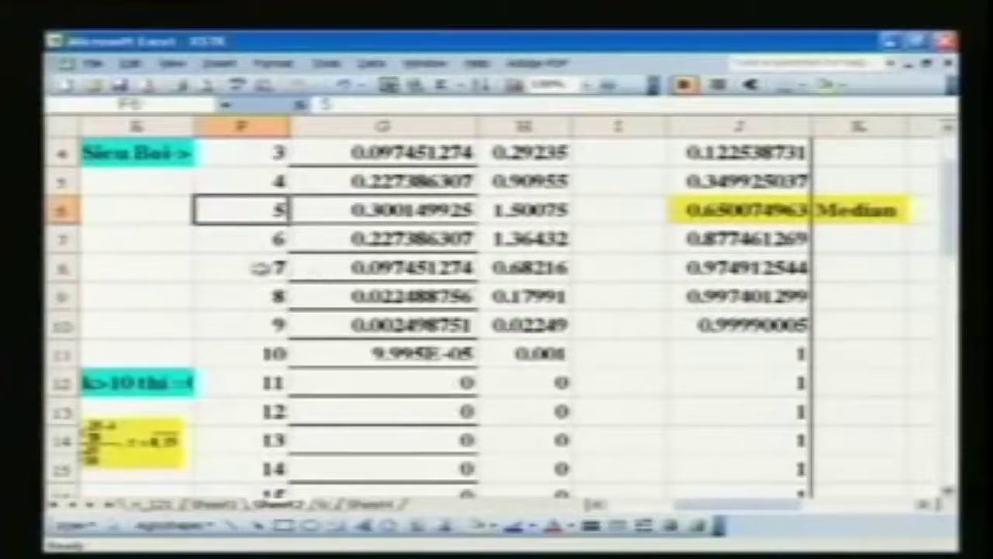
pyautogui.click(273, 267)
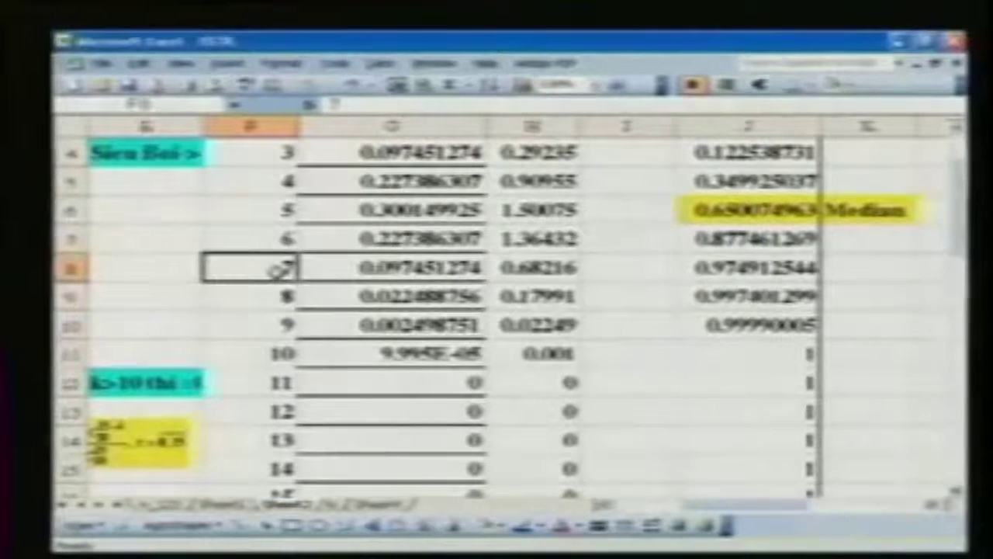
pyautogui.click(287, 210)
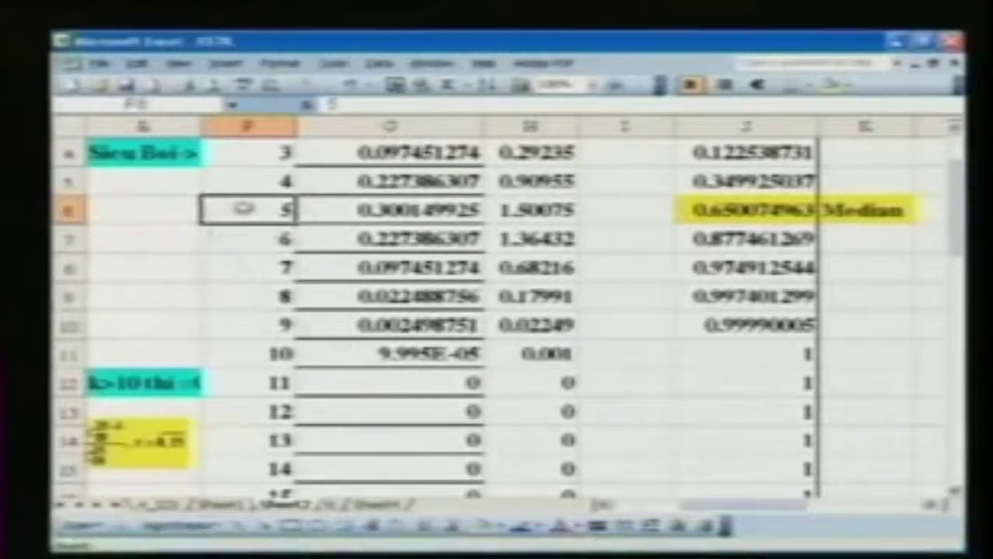
pyautogui.click(784, 215)
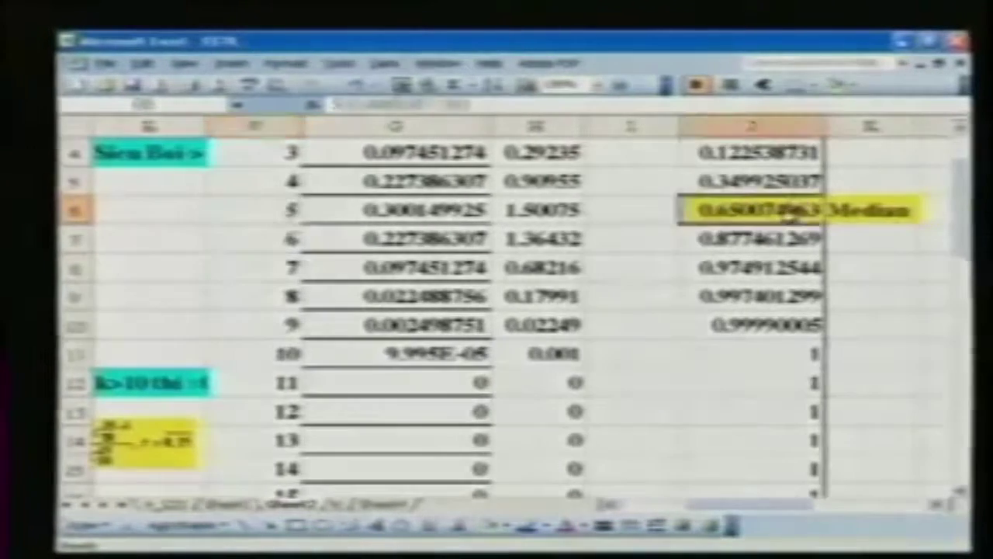
# Step: Inspect the cumulative sum formula in J1 and the F(x) values below it in column J
pyautogui.scroll(1, 784, 287)
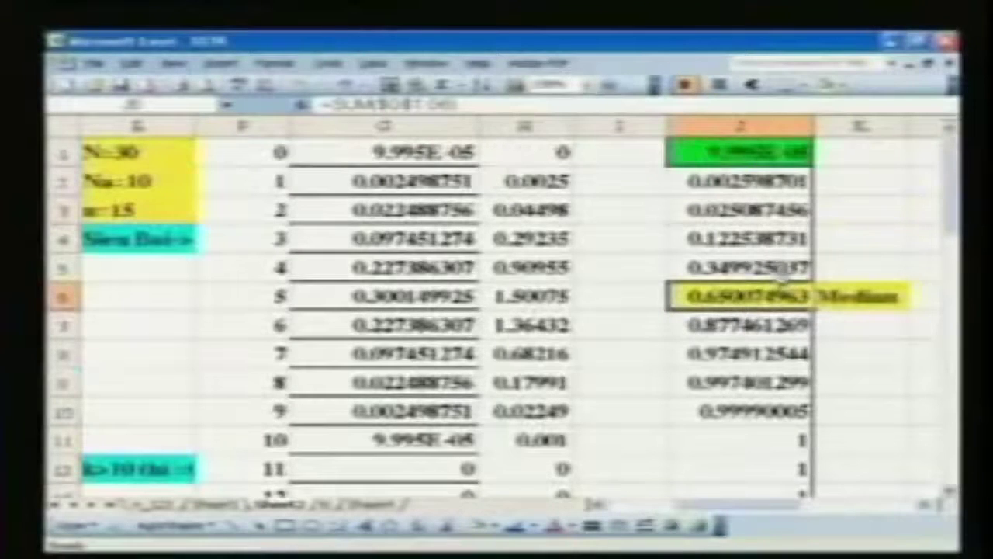
pyautogui.click(716, 157)
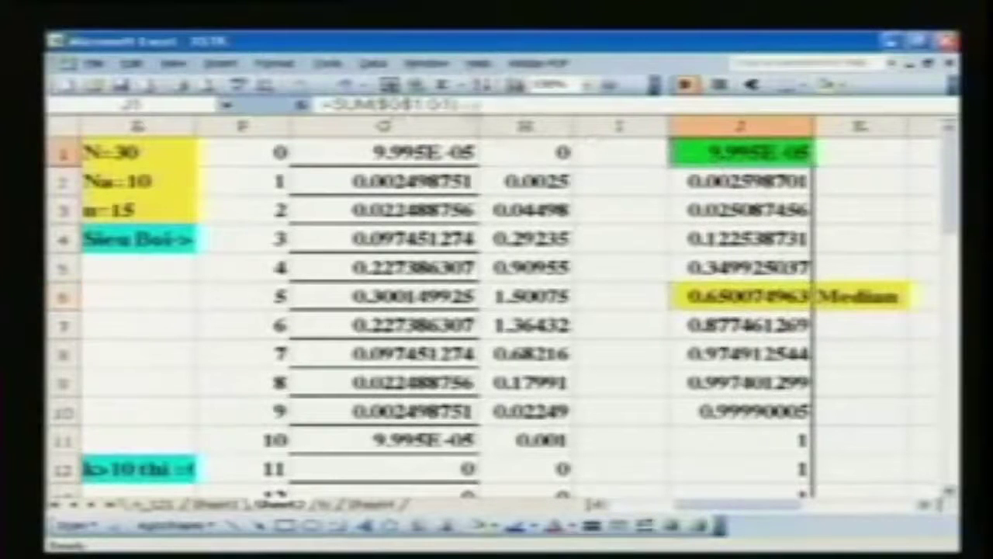
pyautogui.moveTo(469, 105); pyautogui.dragTo(322, 105)
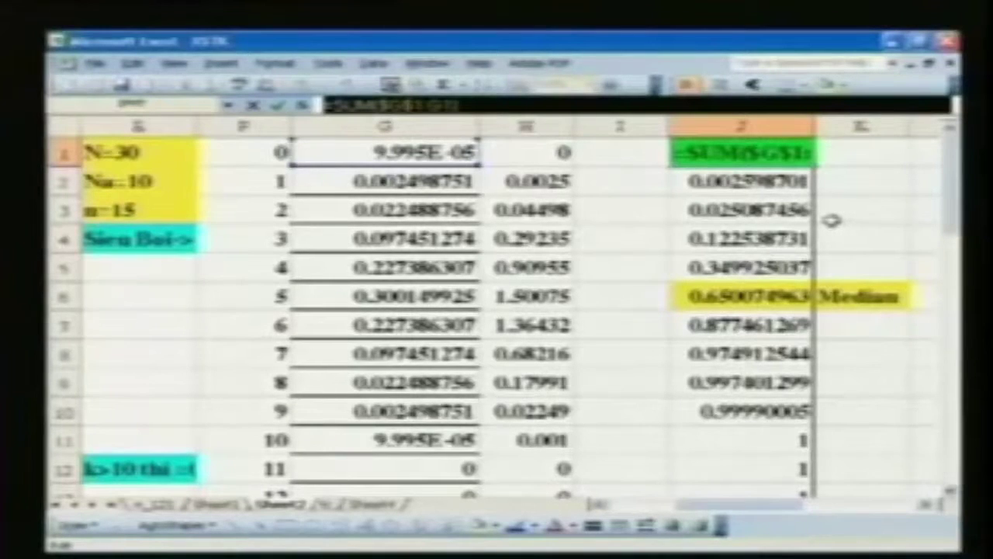
pyautogui.press('Escape')
pyautogui.scroll(-2, 831, 219)
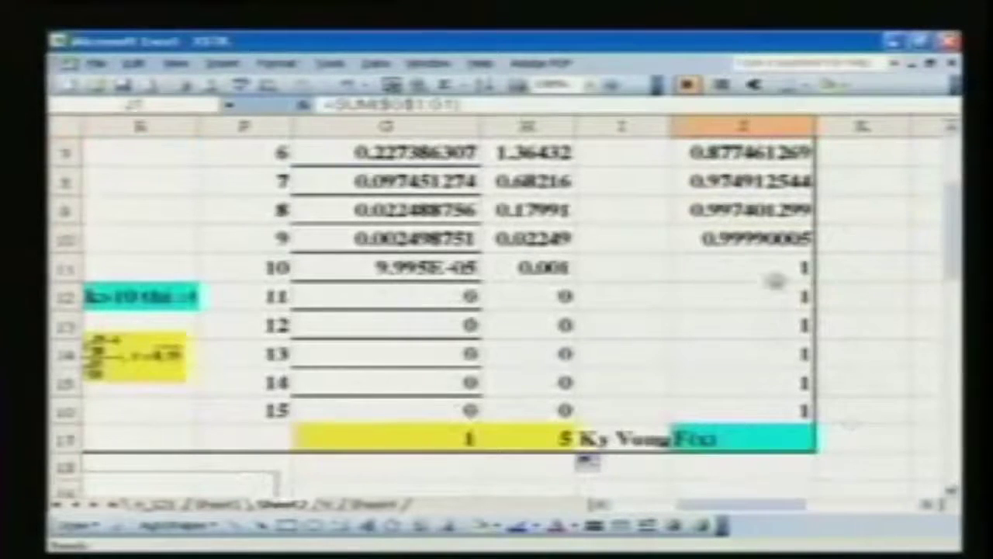
# Step: Examine the cumulative sum formulas in J10 through J14 and the Ky Vong and F(x) labels in row 17
pyautogui.click(768, 245)
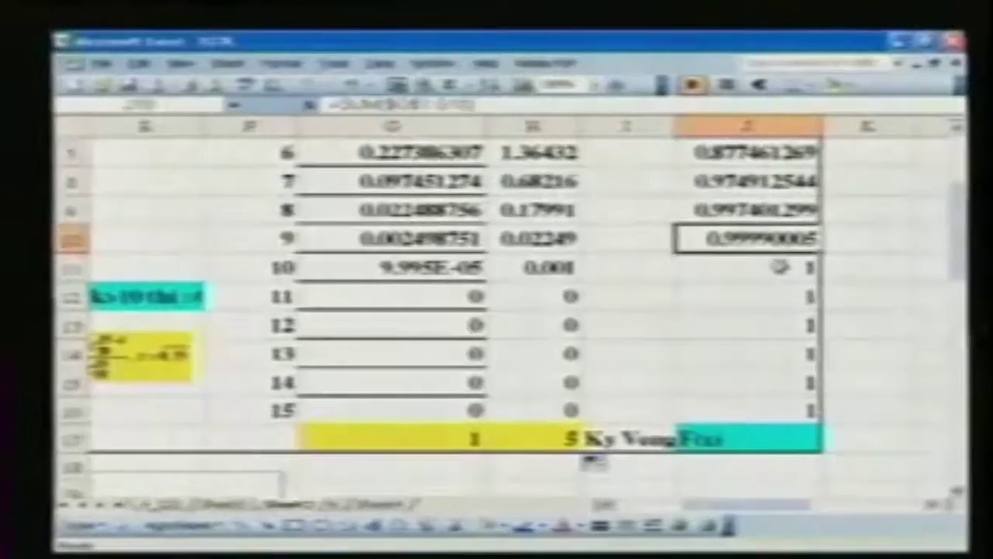
pyautogui.click(780, 268)
pyautogui.click(780, 296)
pyautogui.click(770, 242)
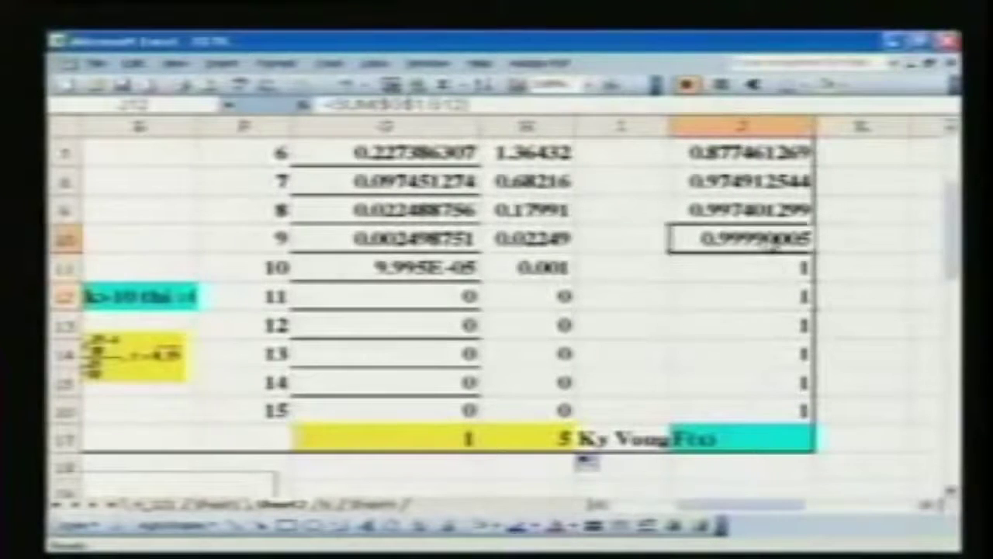
pyautogui.click(771, 269)
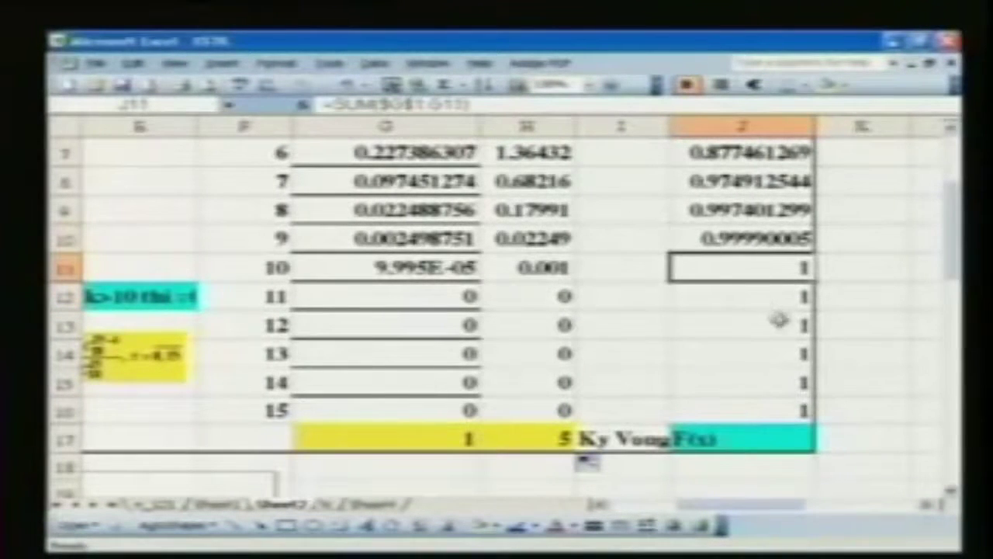
pyautogui.click(776, 357)
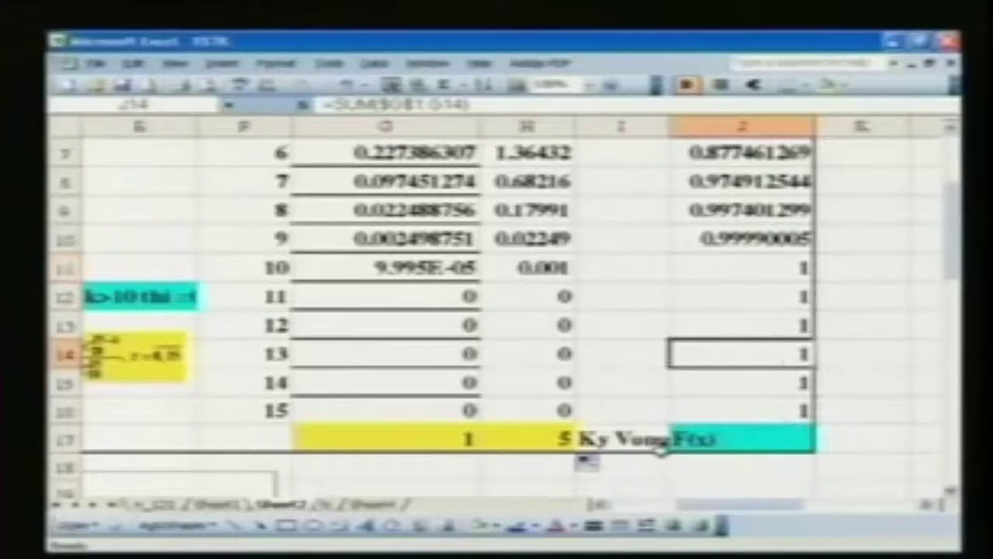
pyautogui.click(613, 444)
pyautogui.click(764, 444)
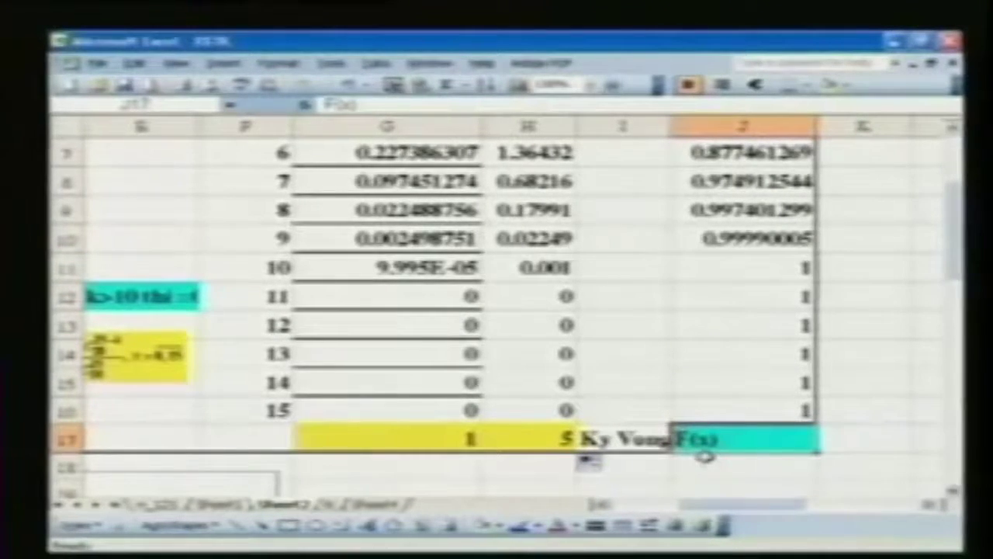
# Step: Switch from the spreadsheet to the open Microsoft PowerPoint presentation
pyautogui.moveTo(621, 542)
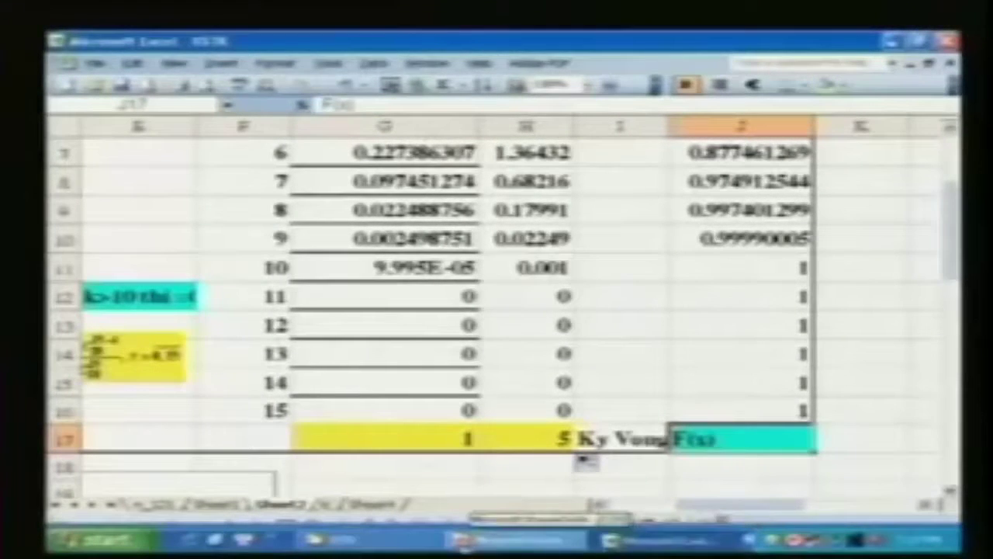
pyautogui.click(512, 539)
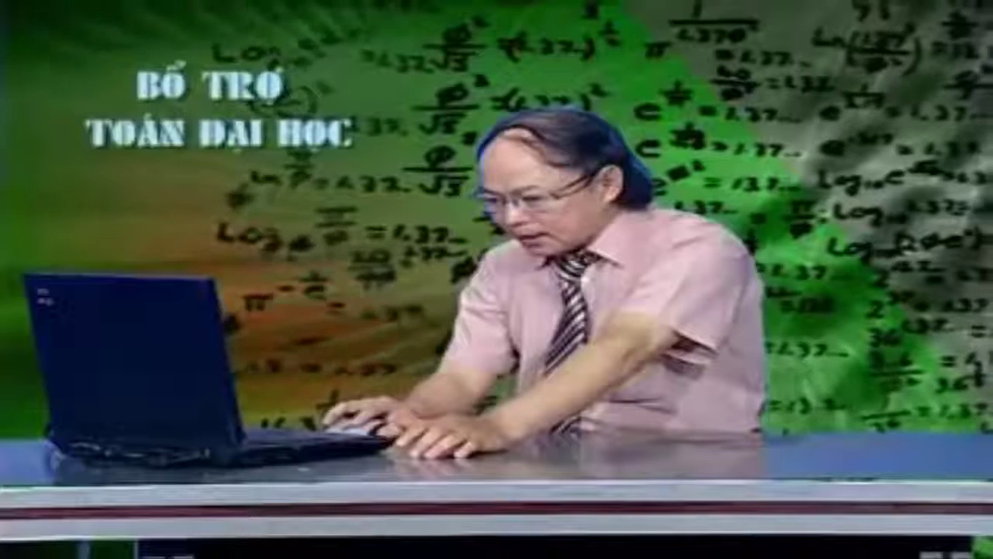